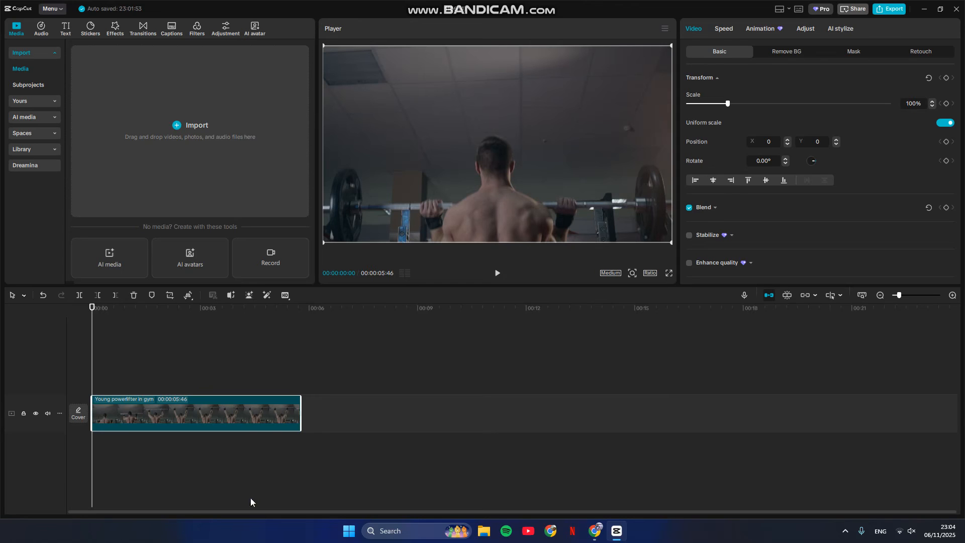
Step: Play the gym clip, pause at 00:00:02:52 with the arms raised, and insert a freeze frame there
click(498, 273)
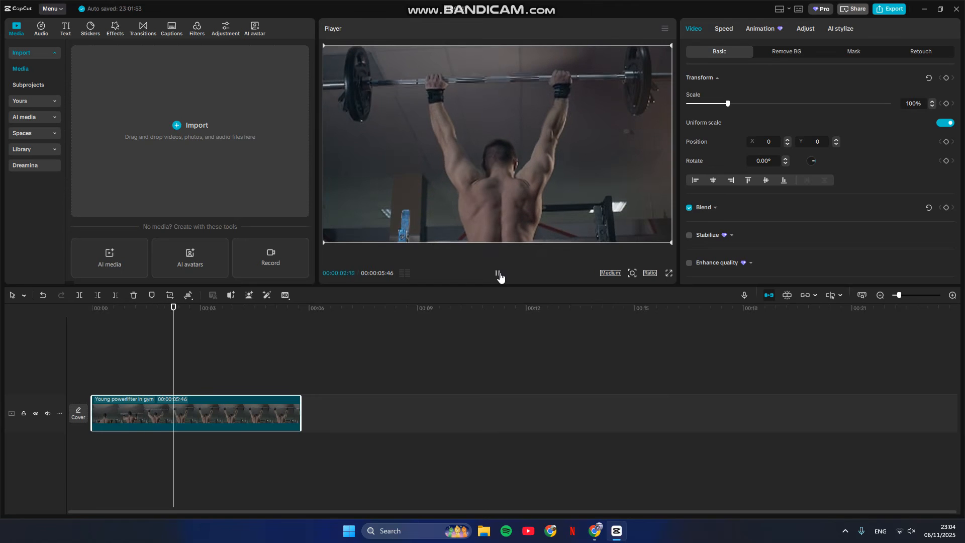
click(498, 273)
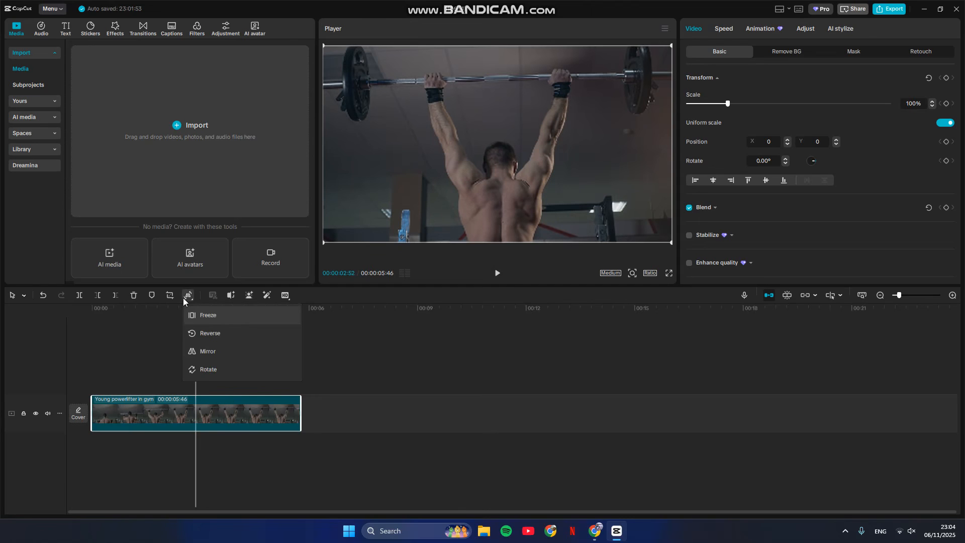
mouse_move(189, 297)
click(194, 315)
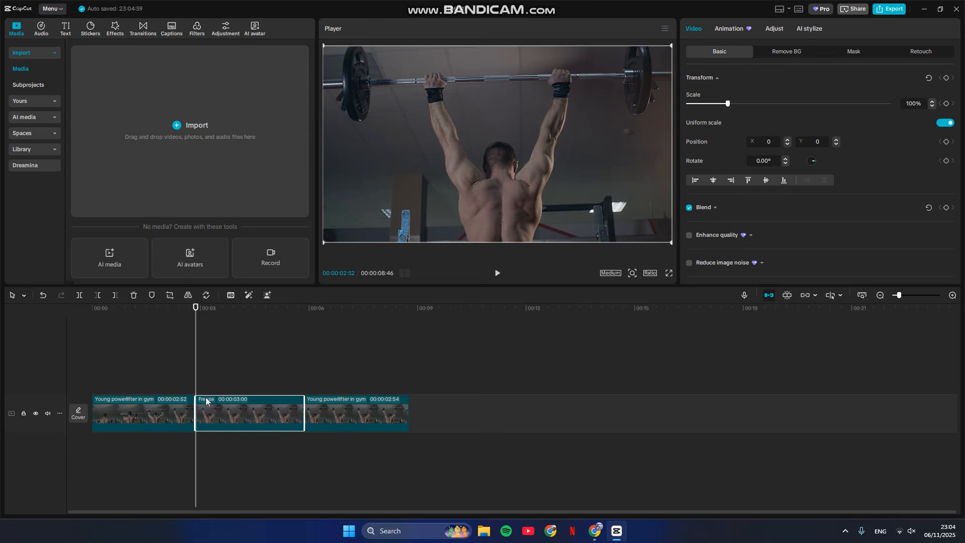
Step: Copy the freeze clip and paste it twice onto separate tracks above the original, aligned with its start
right_click(238, 419)
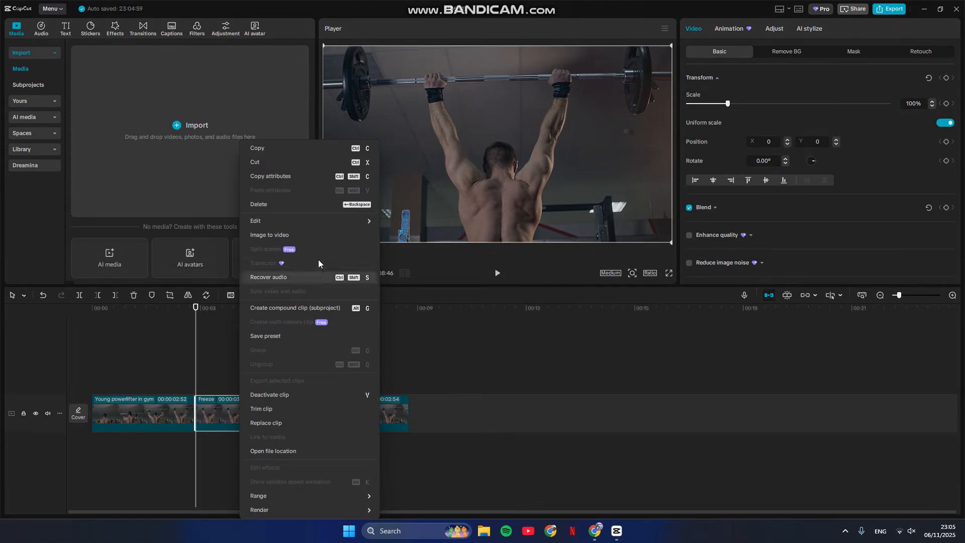
click(258, 148)
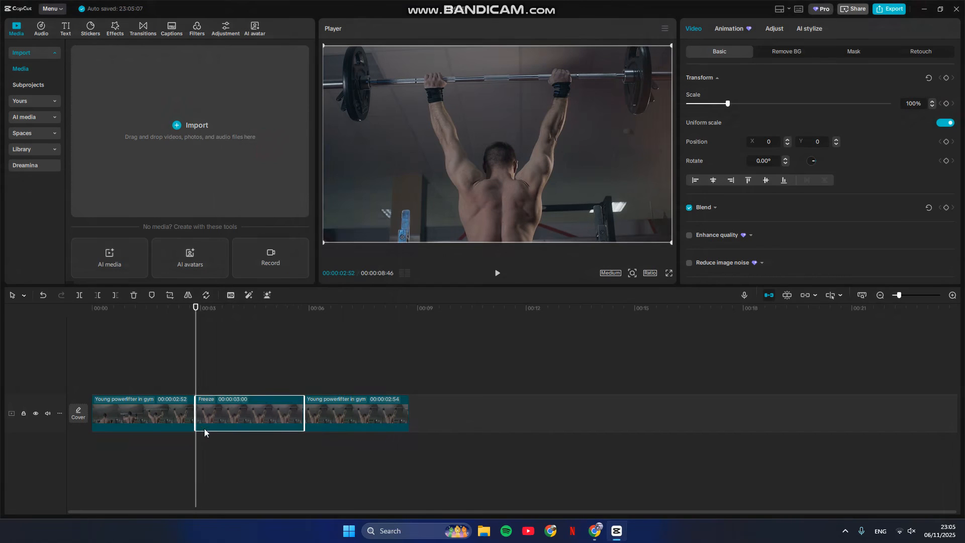
right_click(206, 388)
click(240, 395)
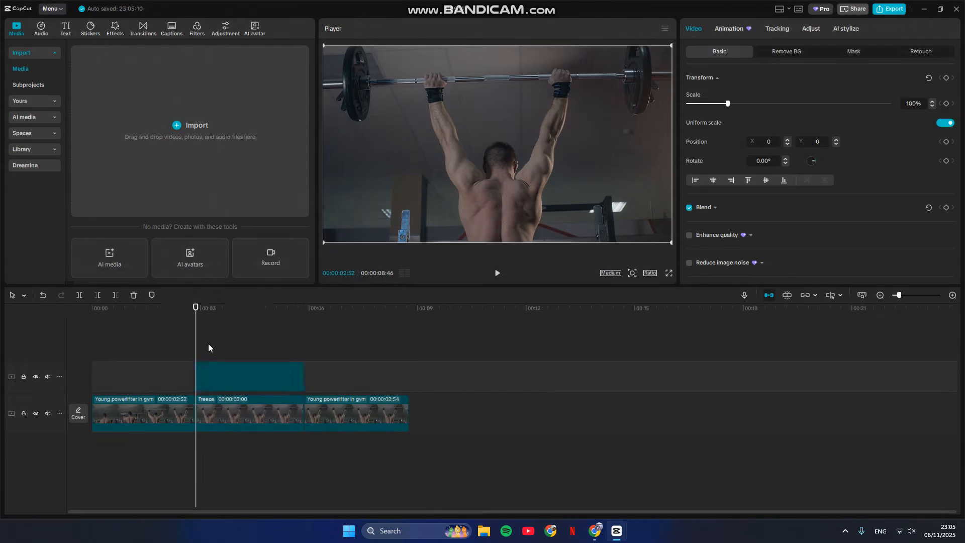
right_click(211, 343)
click(221, 353)
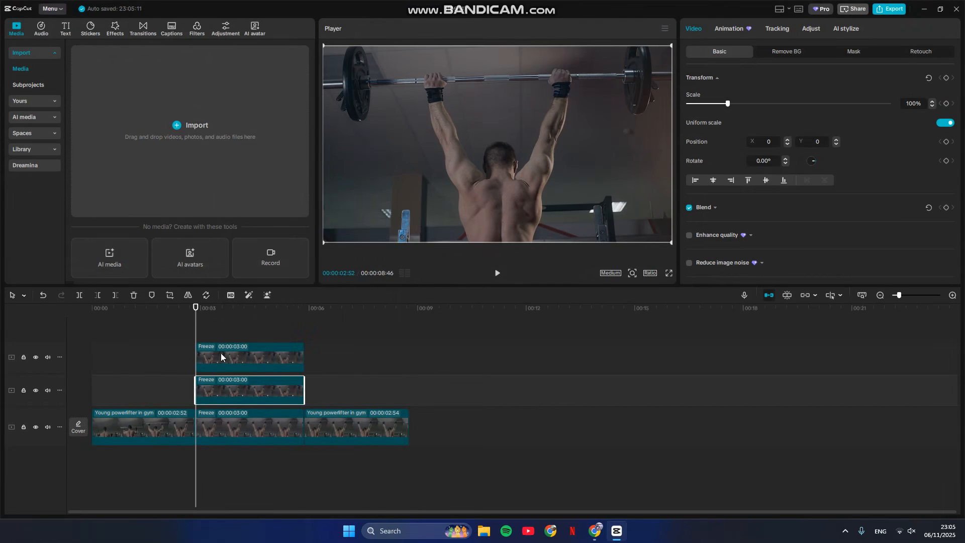
Step: Deactivate the main-track freeze clip and the copy directly above it, leaving only the uppermost copy active
click(233, 465)
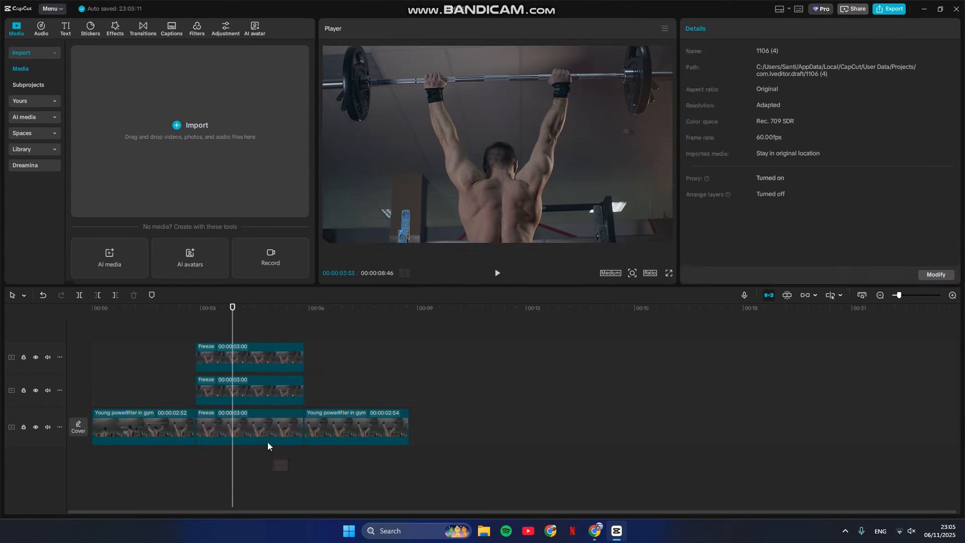
drag(268, 446, 271, 402)
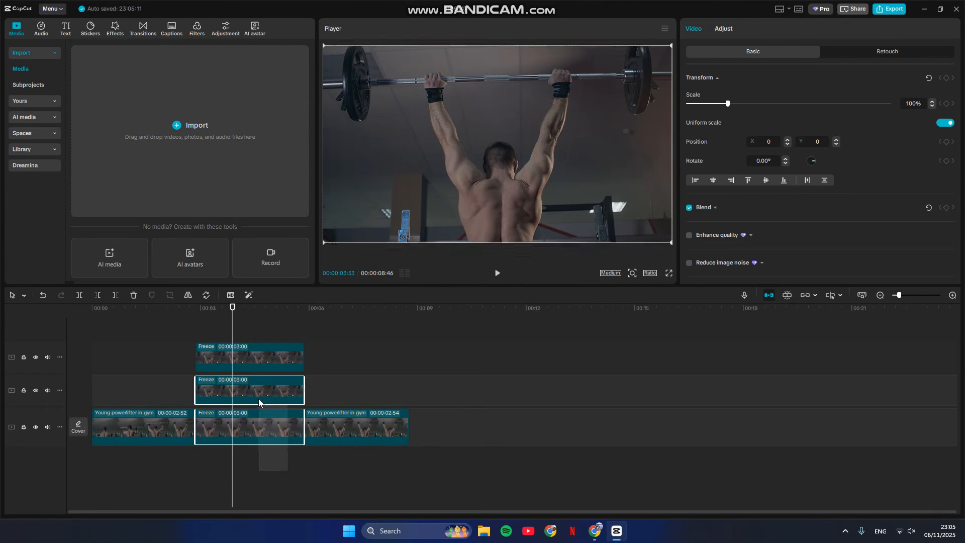
right_click(280, 425)
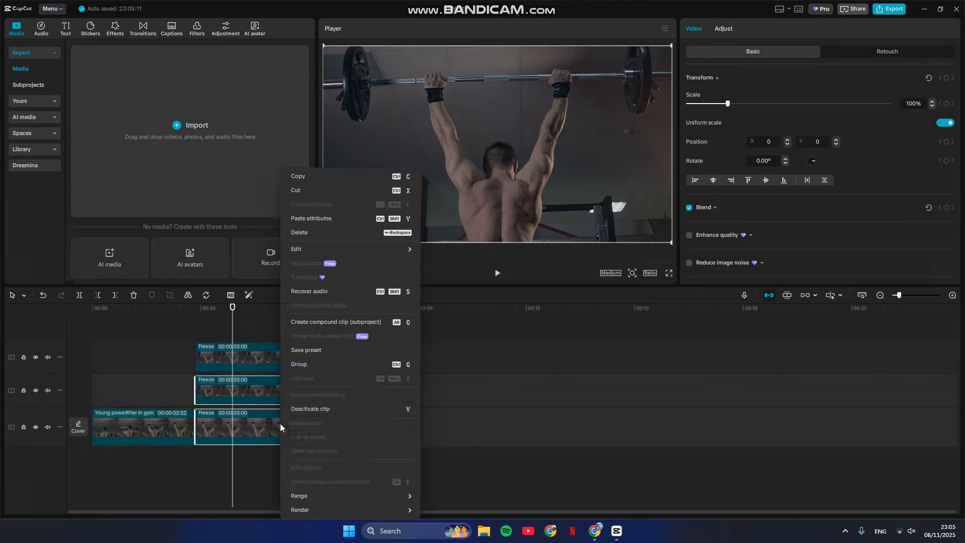
click(380, 410)
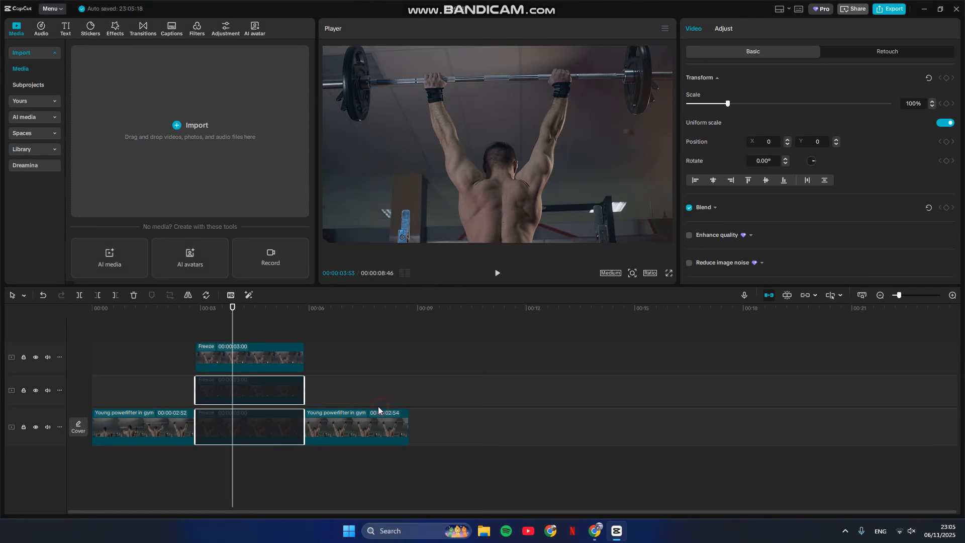
Step: Add a Pen mask to the uppermost freeze clip and enlarge the preview around the lifter's shoulders
click(269, 370)
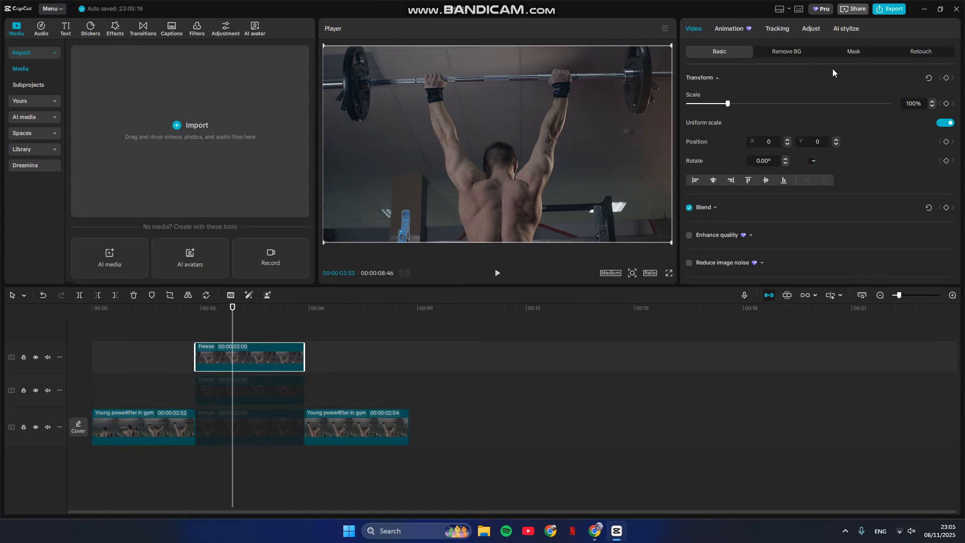
click(848, 52)
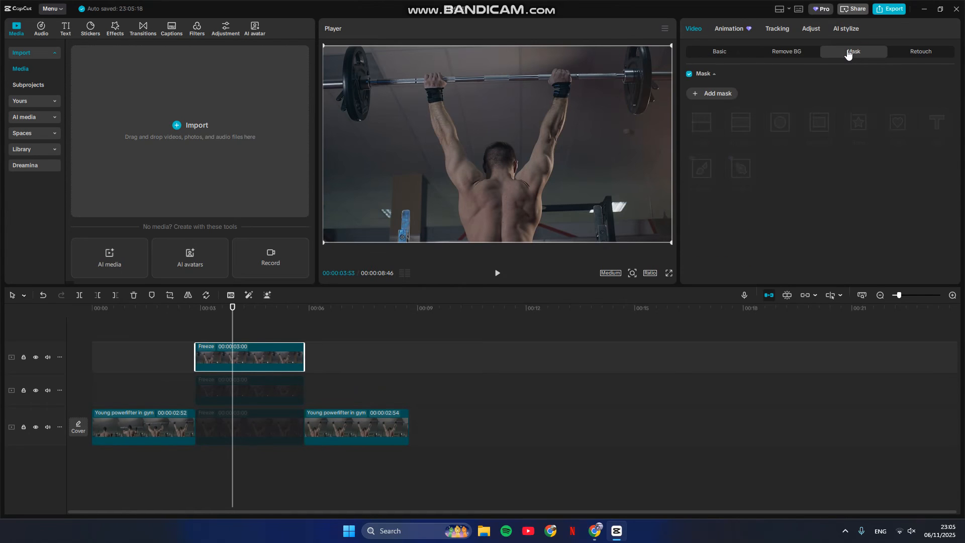
click(708, 94)
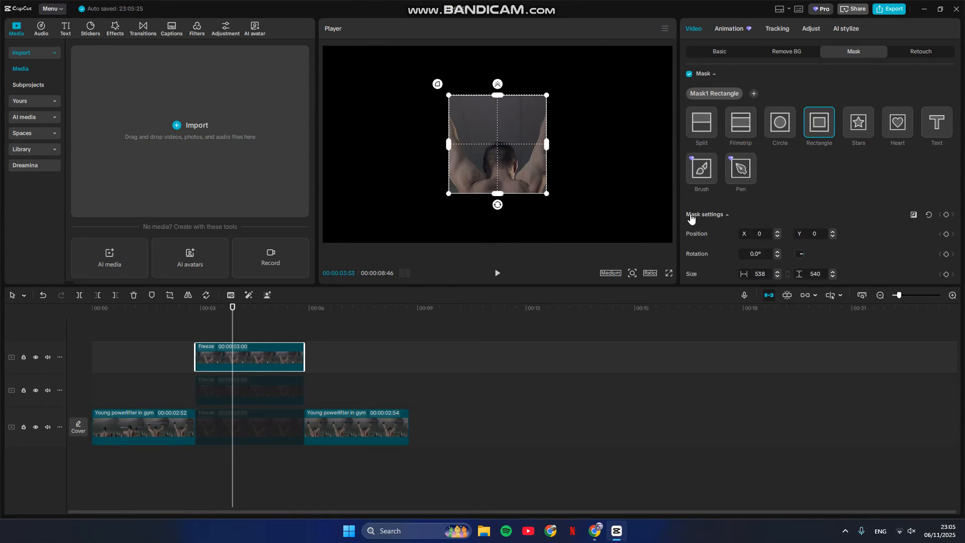
click(736, 175)
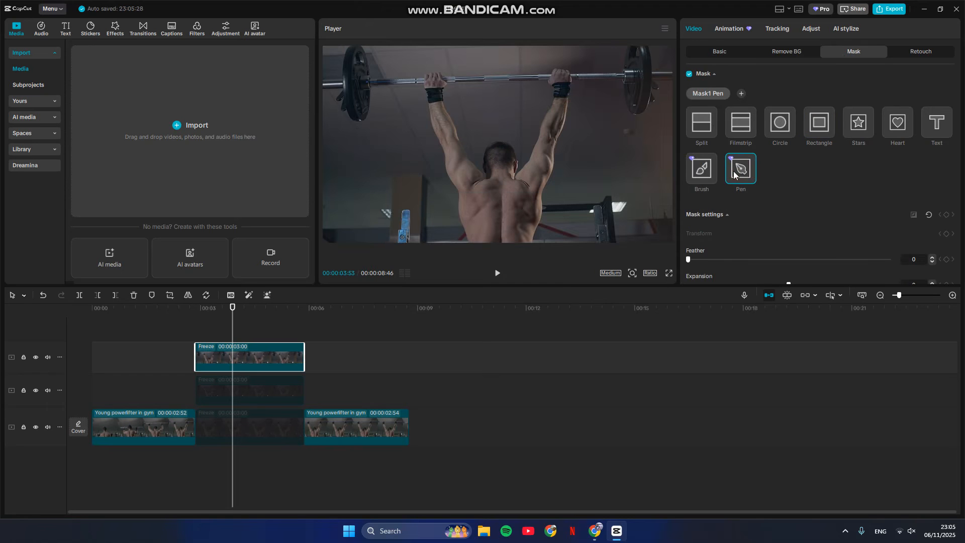
click(632, 274)
drag(611, 290, 626, 291)
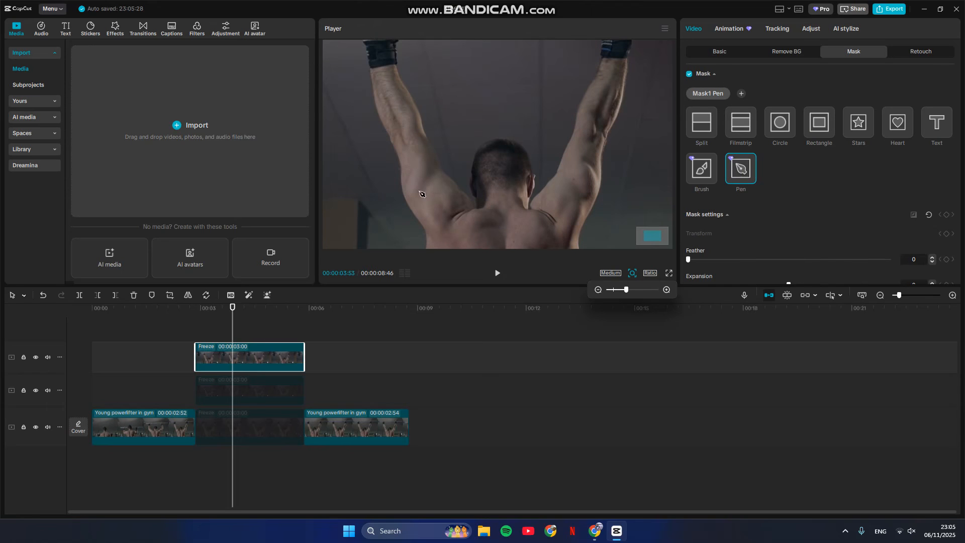
Step: Trace a closed pen-mask outline around the muscle of the lifter's left upper arm and shoulder
click(443, 173)
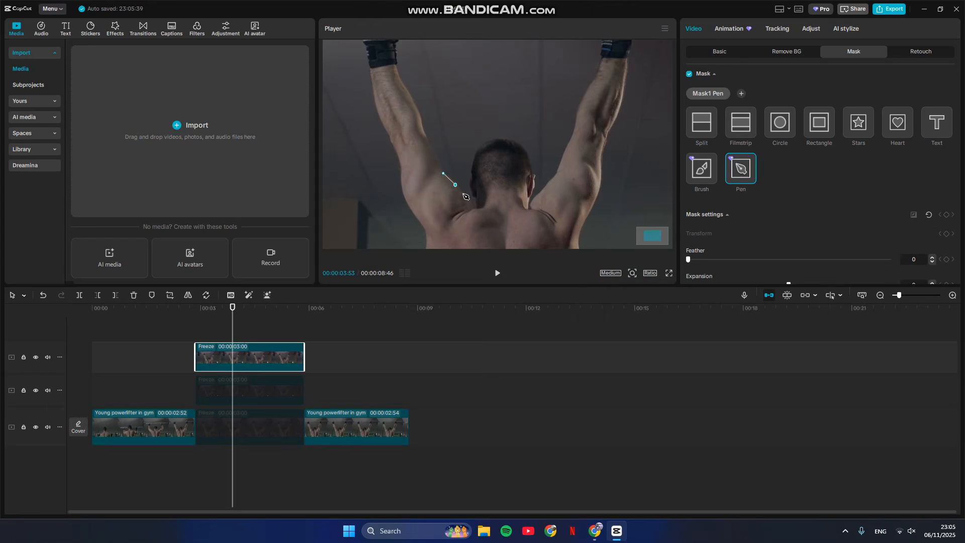
click(464, 194)
click(474, 208)
click(465, 211)
key(ctrl+z)
drag(460, 218, 445, 220)
click(436, 225)
click(413, 205)
click(406, 195)
click(412, 183)
click(422, 176)
click(437, 174)
click(443, 174)
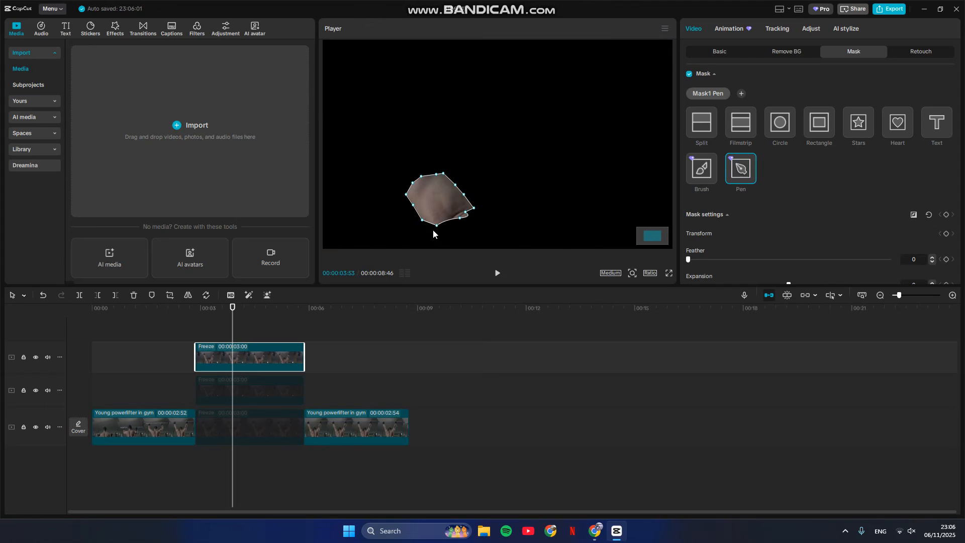
Step: Reactivate the freeze clip on the main track and reselect the masked uppermost copy
right_click(243, 415)
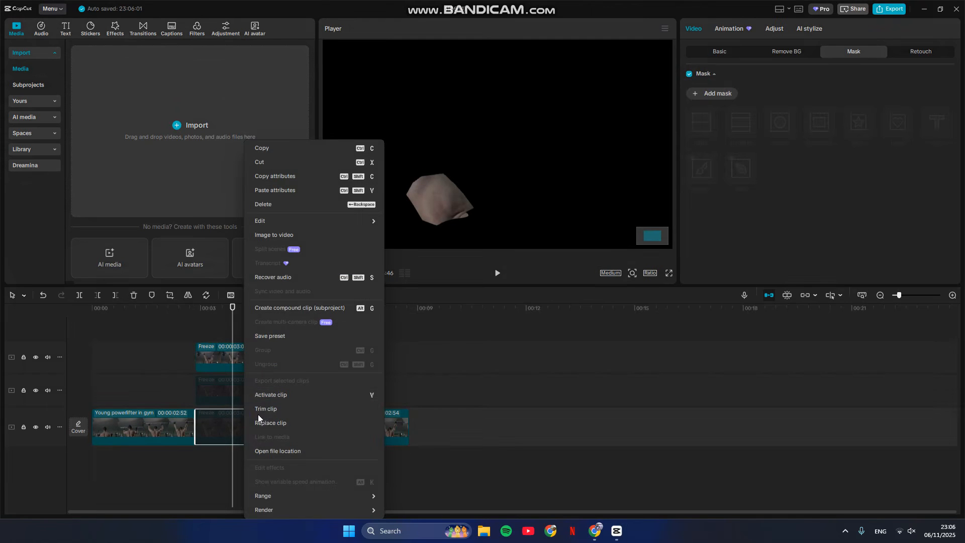
click(298, 395)
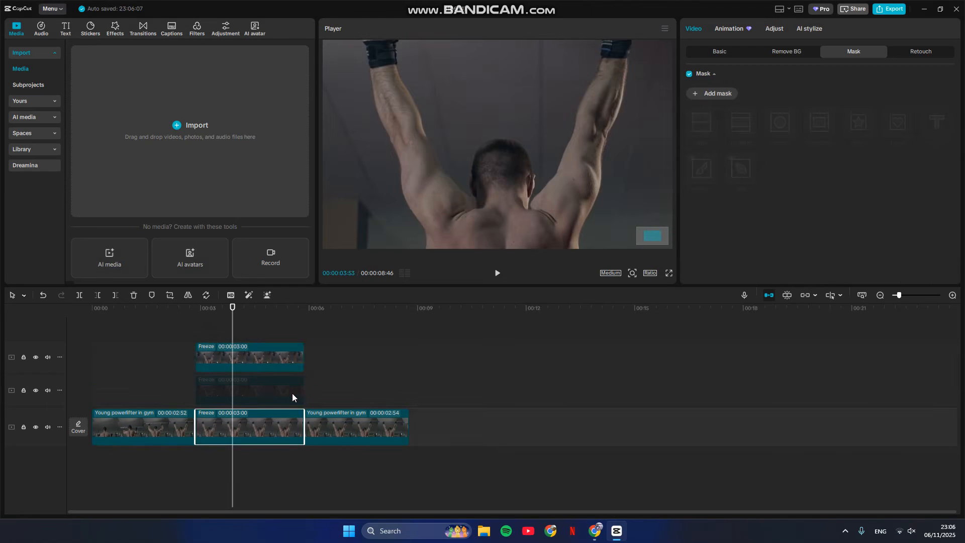
click(272, 370)
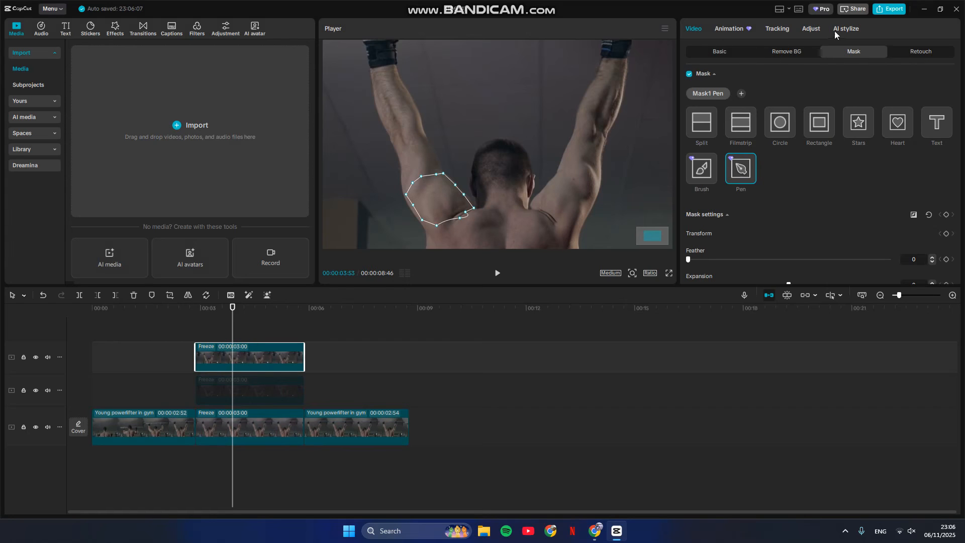
Step: Flatten the masked clip's green color curve by lowering its highlight endpoint to the bottom of the graph
click(813, 30)
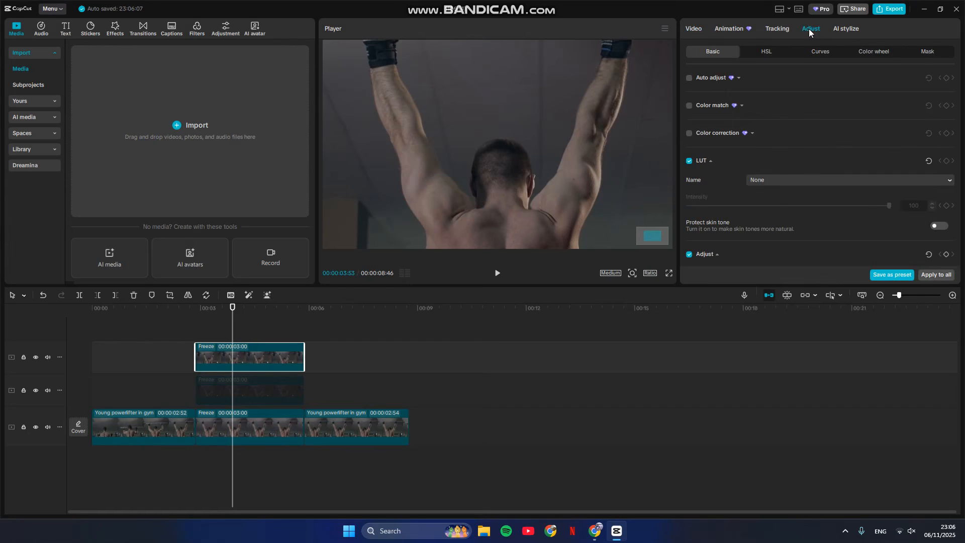
click(824, 49)
scroll(769, 132, down, 3)
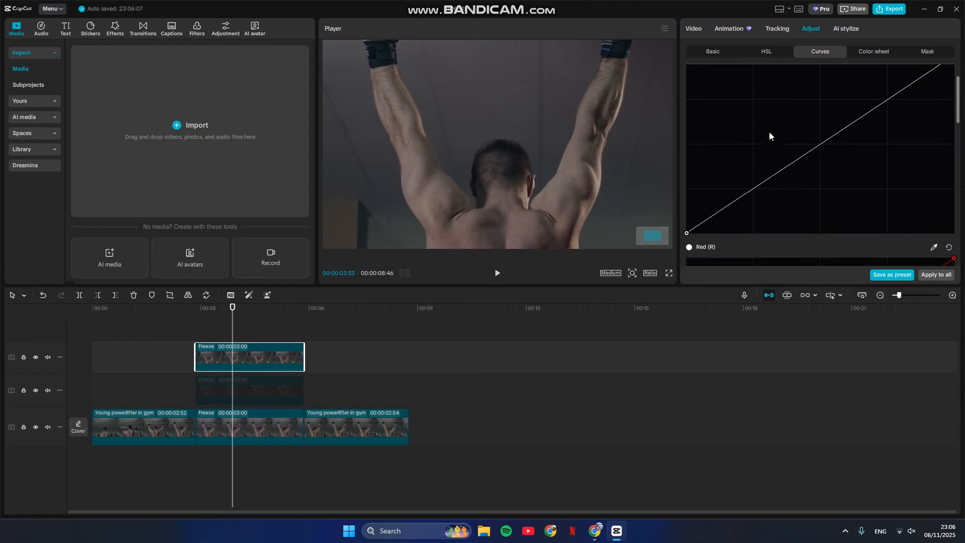
scroll(769, 131, down, 5)
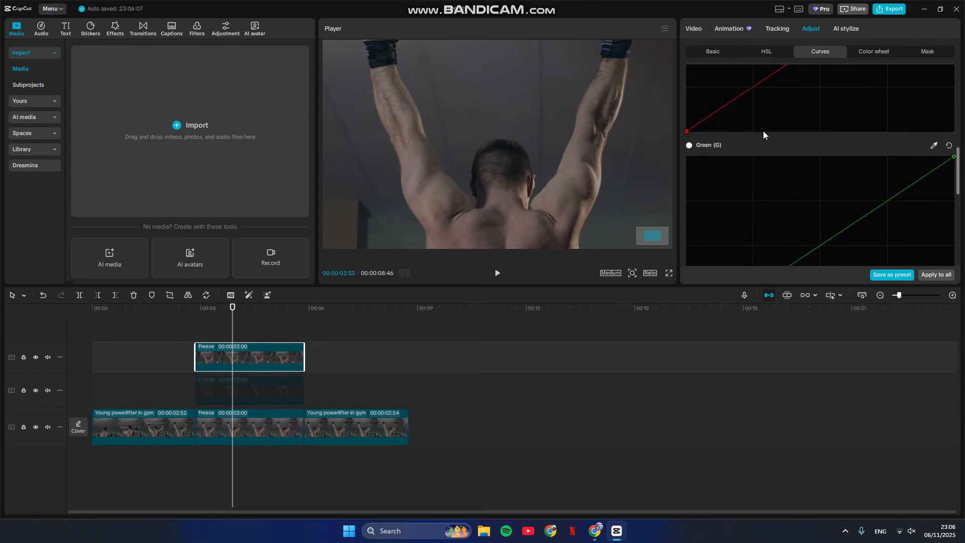
scroll(763, 133, down, 1)
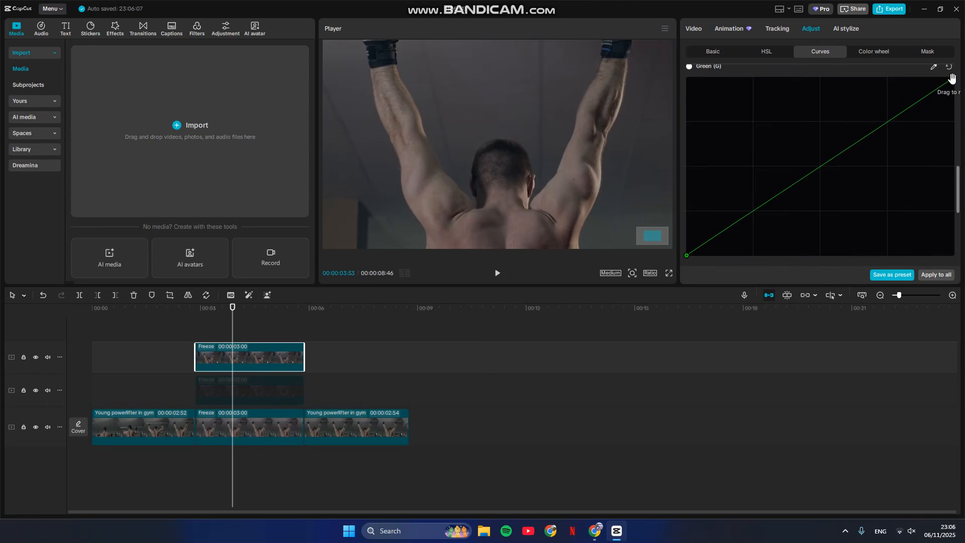
drag(953, 79, 947, 256)
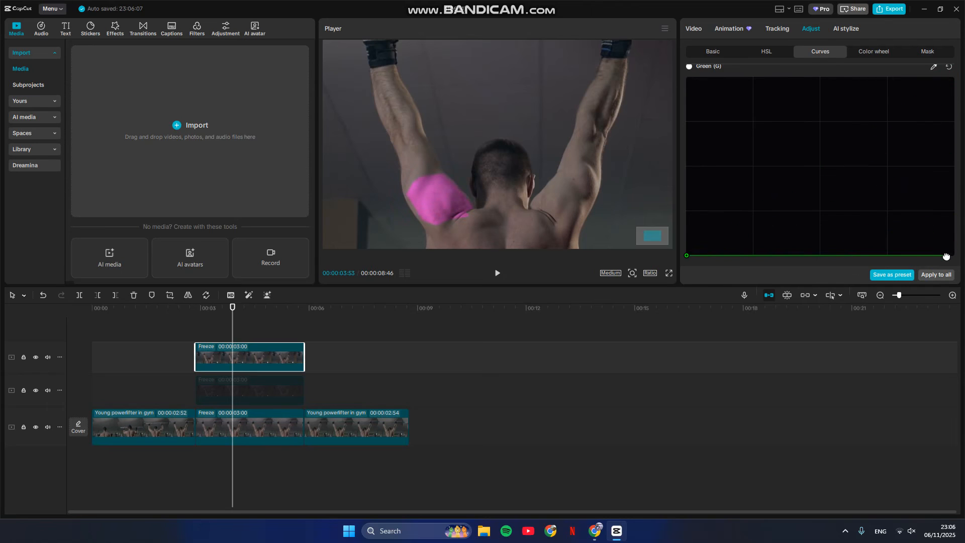
Step: Flatten the masked clip's blue color curve by lowering its highlight endpoint all the way down
scroll(955, 226, down, 4)
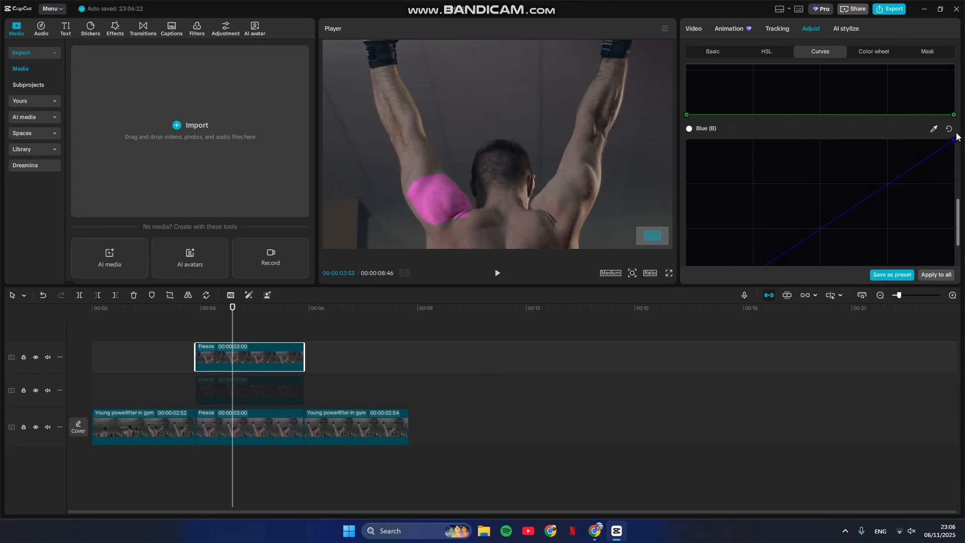
drag(954, 137, 961, 284)
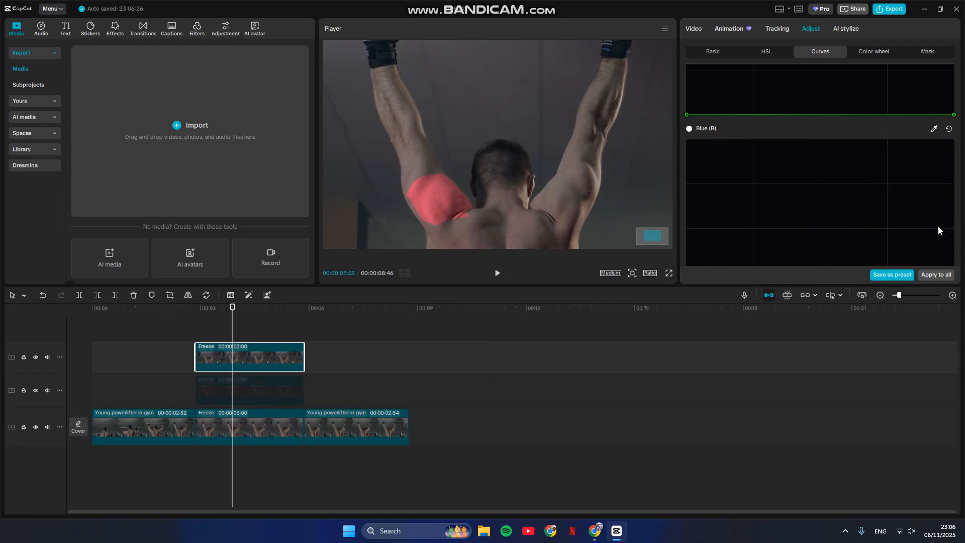
scroll(940, 228, down, 2)
drag(954, 217, 954, 256)
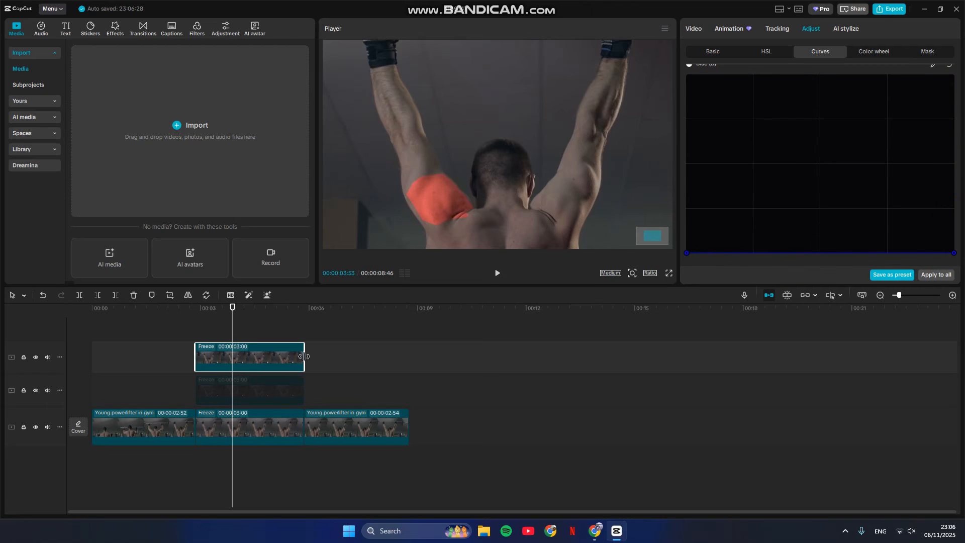
Step: Raise the masked clip's Saturation to 35 in the basic color adjustments
click(732, 55)
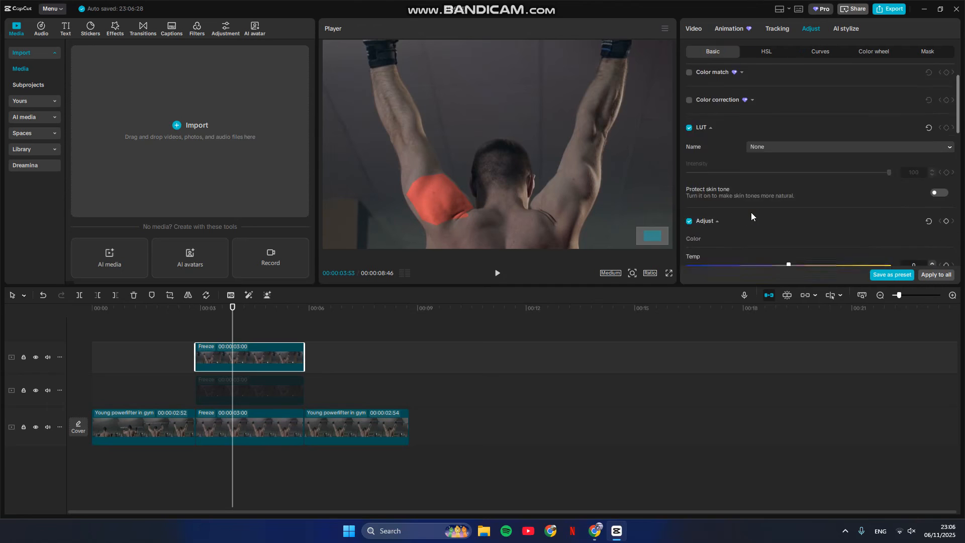
scroll(751, 212, down, 2)
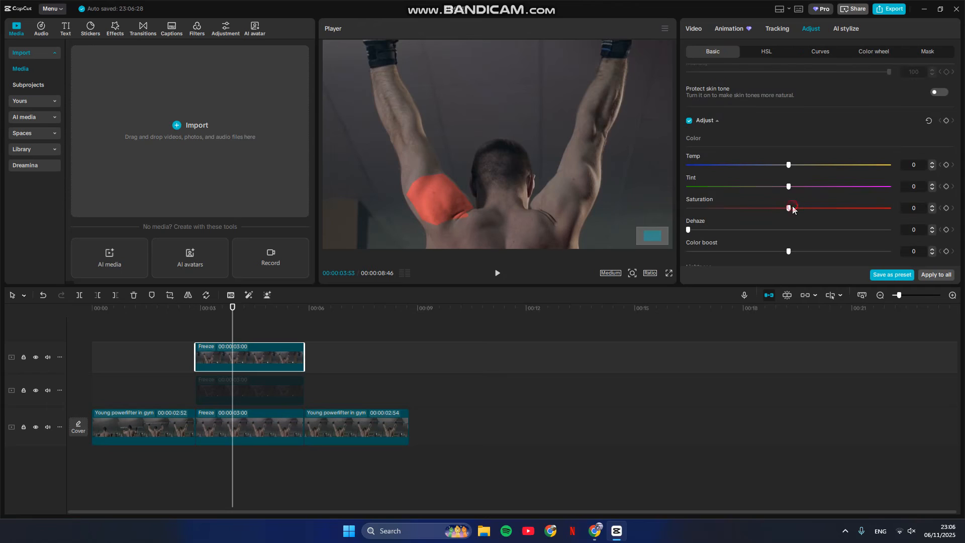
drag(843, 211, 870, 214)
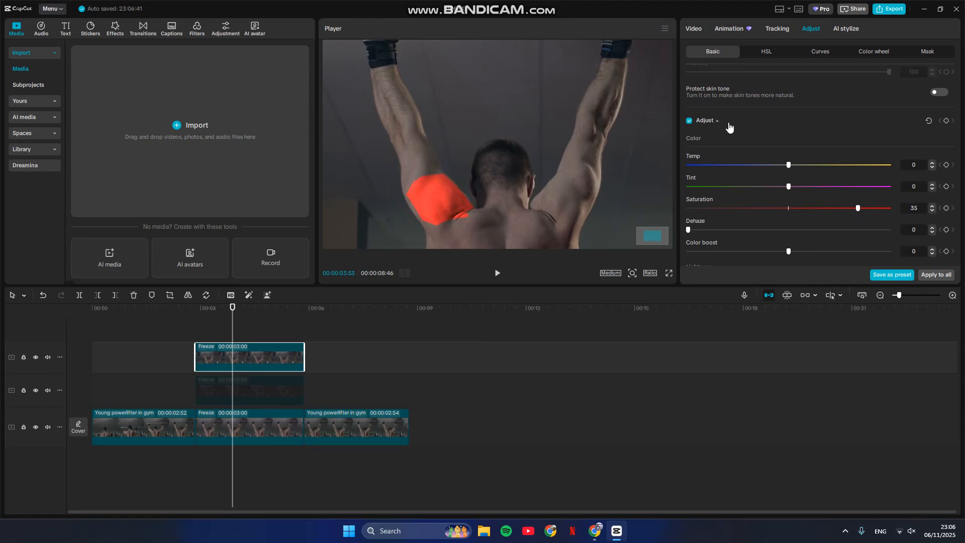
Step: Set the pen mask's Feather to 29 and reshape its lower points to follow the shoulder muscle
click(691, 29)
scroll(735, 240, down, 1)
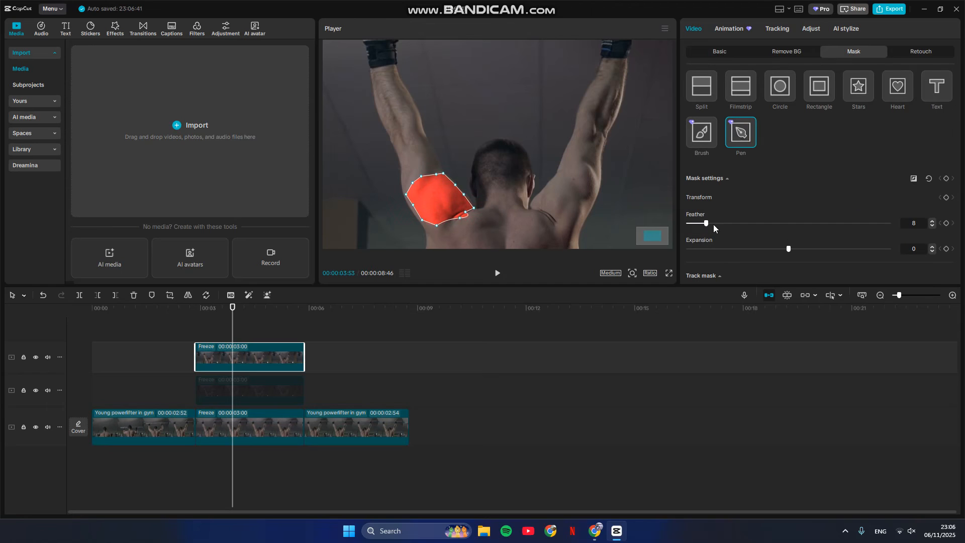
drag(727, 224, 746, 224)
drag(420, 222, 408, 203)
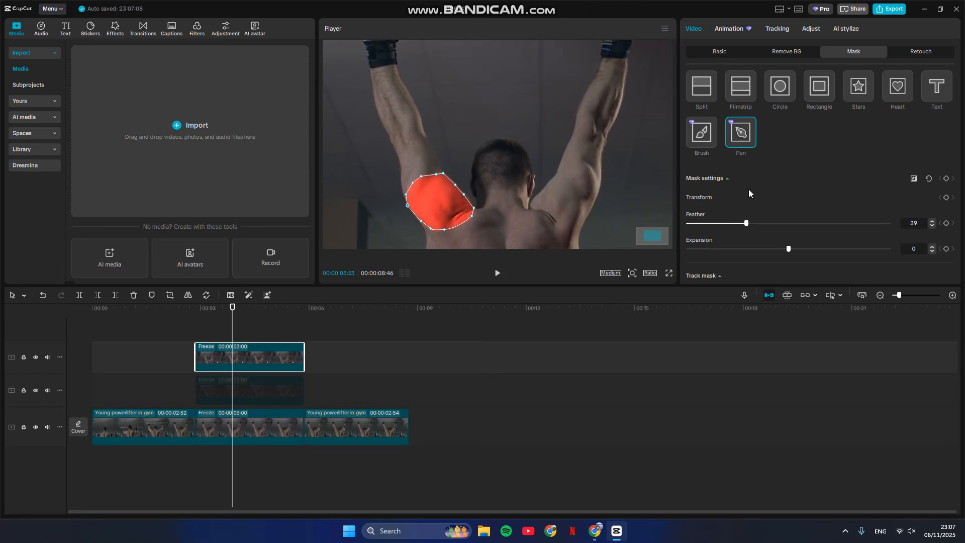
Step: Leave the mask settings and play the timeline from before the freeze frame, pausing at 00:00:03:44 to check the red muscle highlight
click(716, 55)
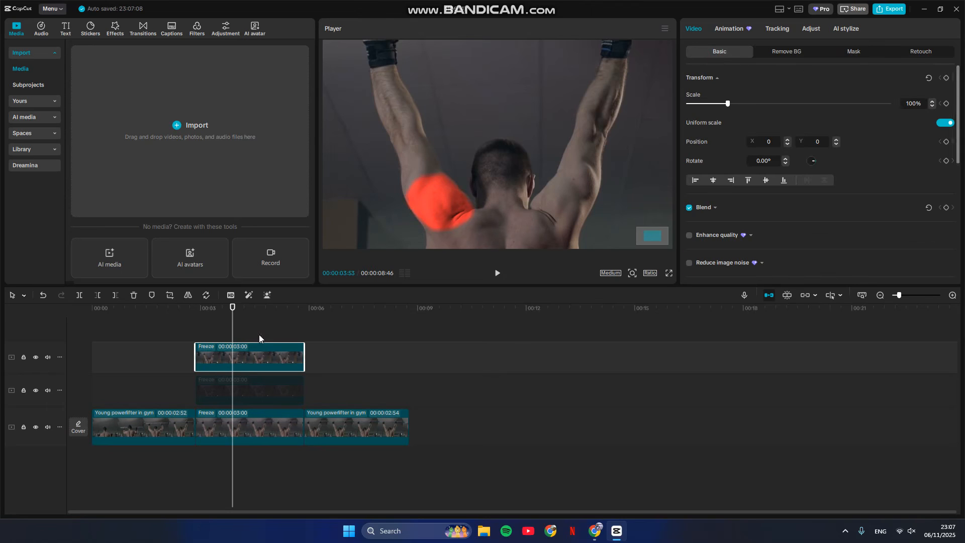
click(159, 327)
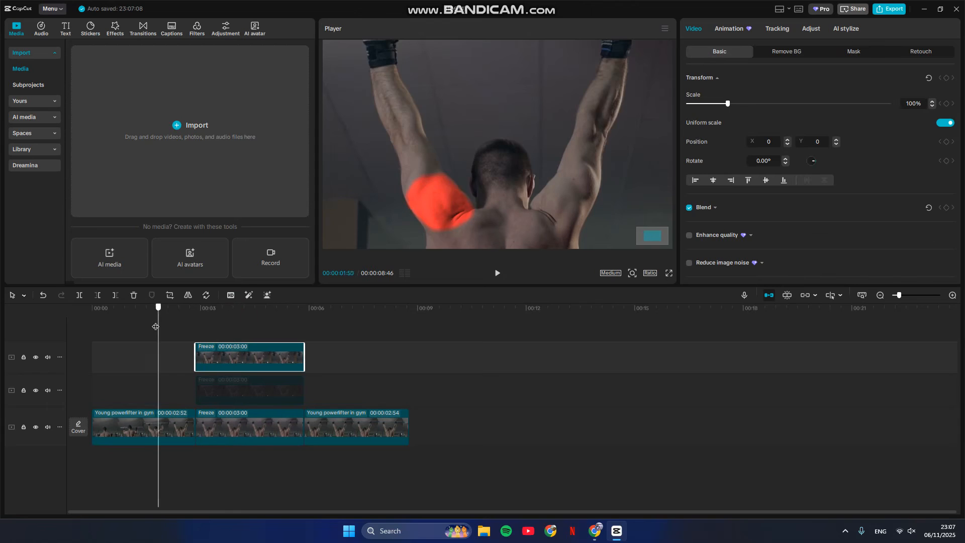
click(496, 275)
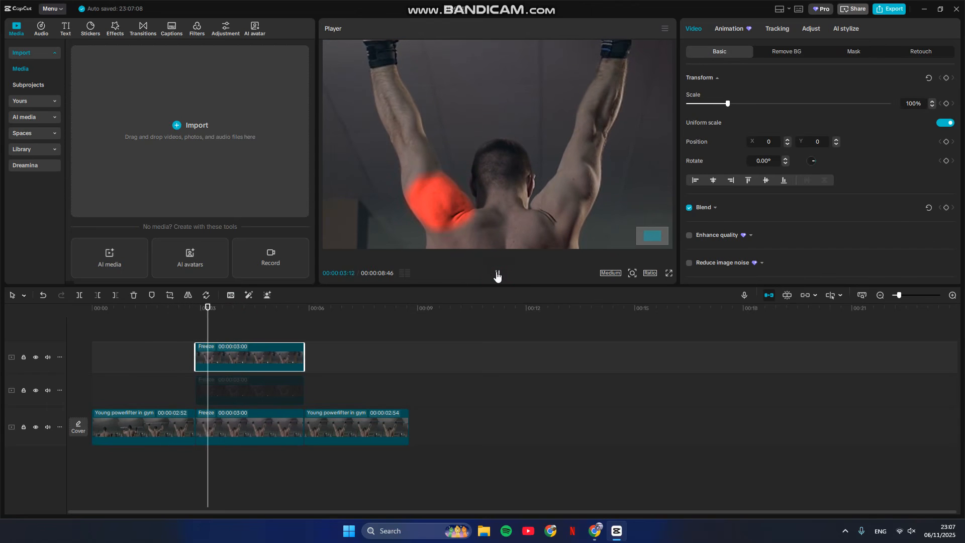
click(497, 275)
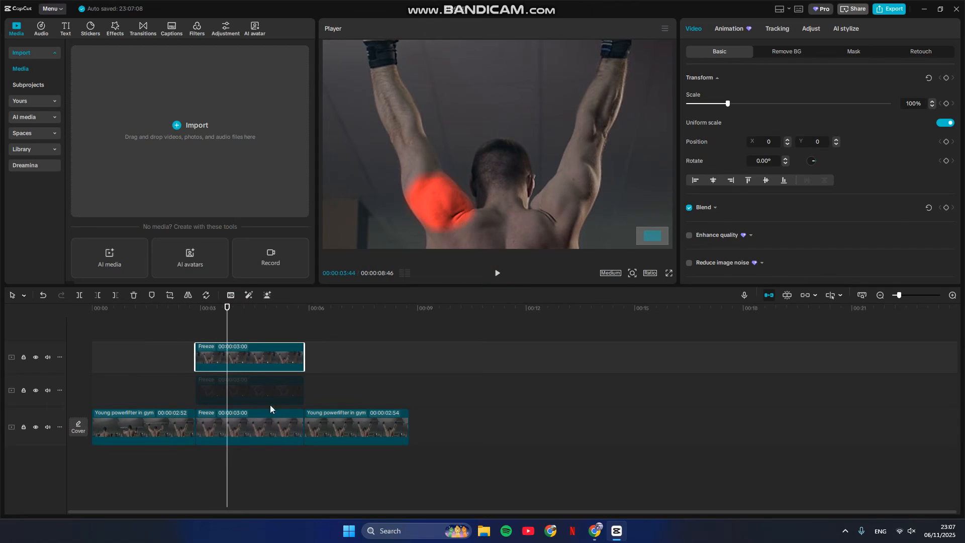
Step: Shorten the masked freeze clip, the main-track freeze frame and the hidden freeze copy so all three end at 00:00:03:44
drag(305, 360, 228, 360)
click(255, 427)
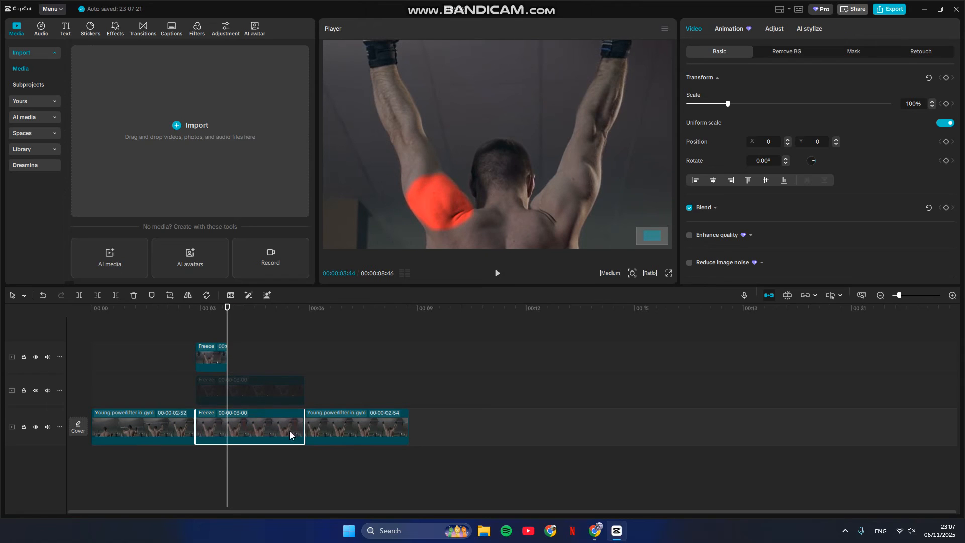
drag(304, 427, 227, 426)
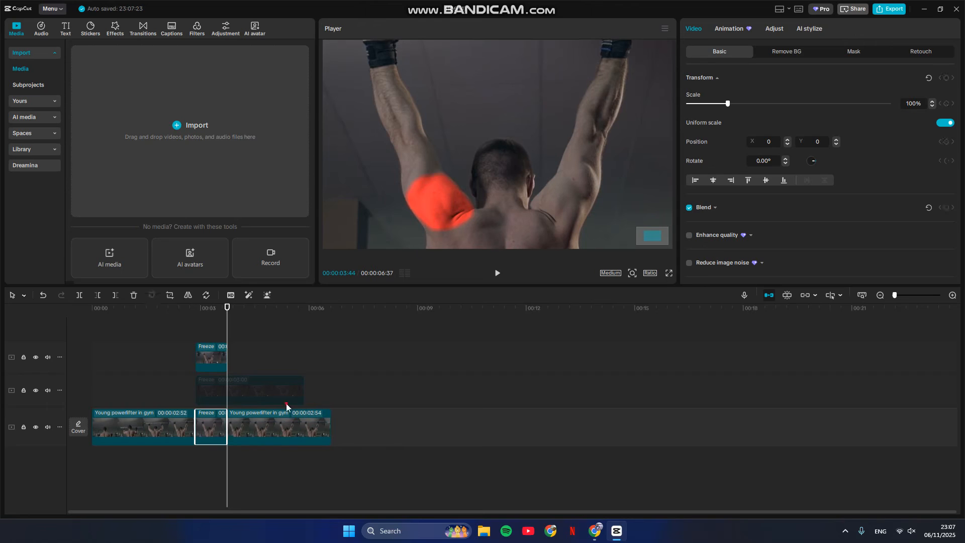
click(305, 394)
drag(306, 394, 227, 395)
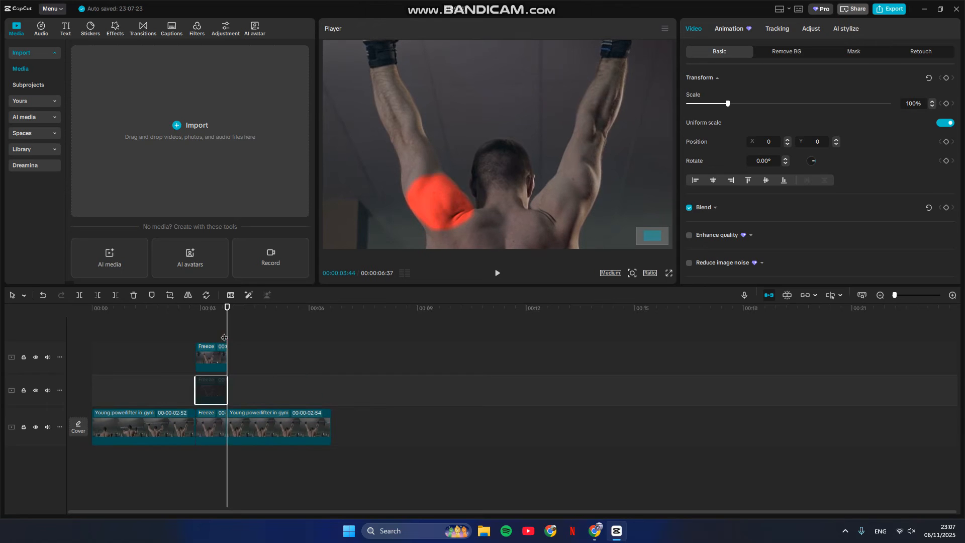
Step: Play and scrub through the transition from the gym clip into the shortened freeze frame to review the red highlight's appearance
drag(226, 325, 163, 325)
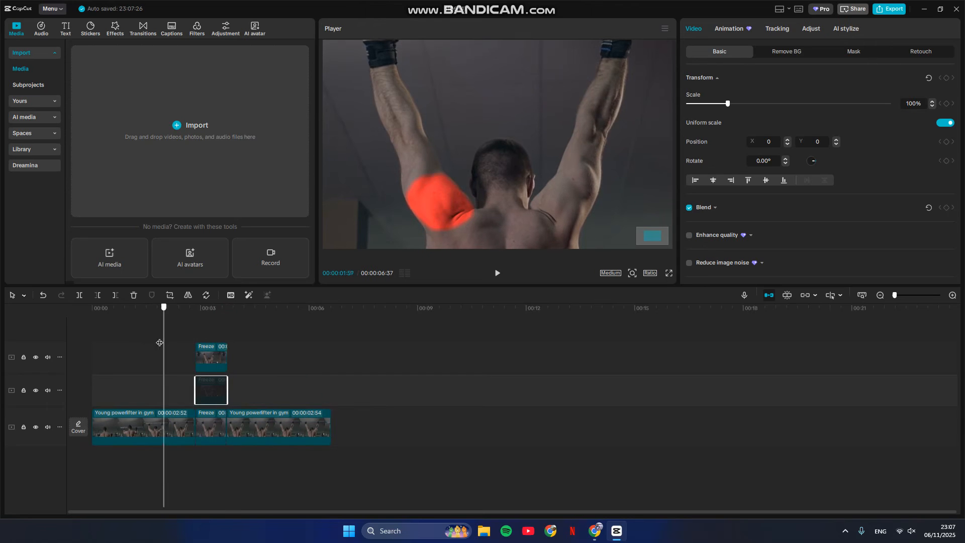
click(500, 274)
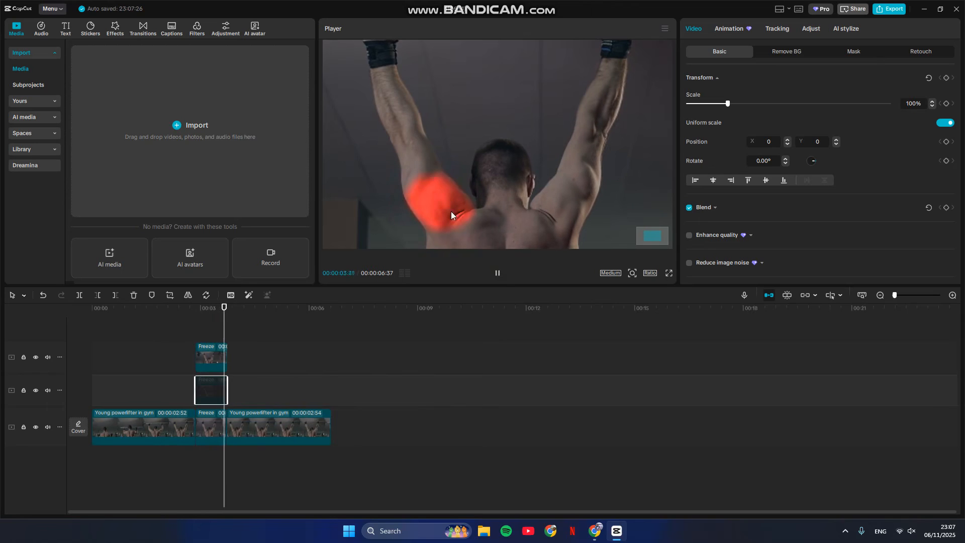
drag(272, 318, 174, 335)
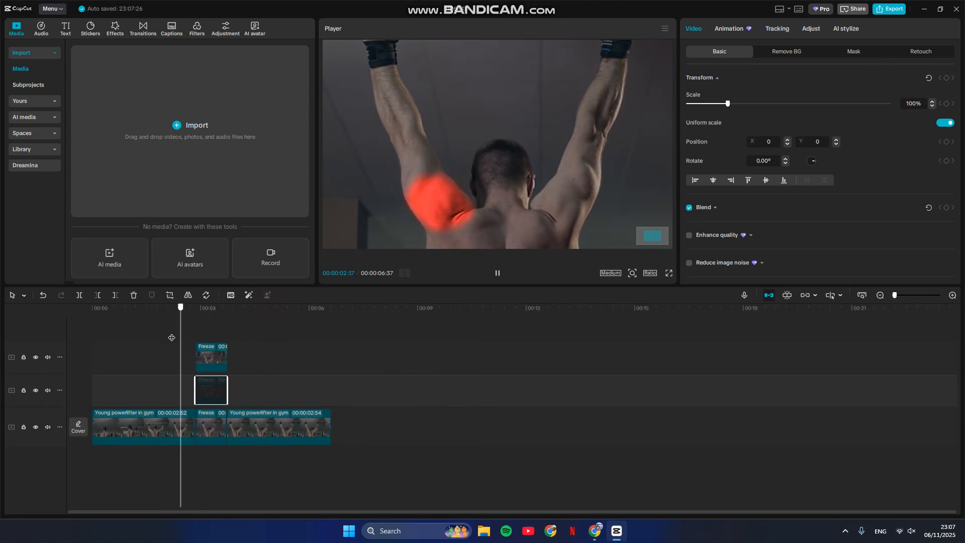
click(203, 397)
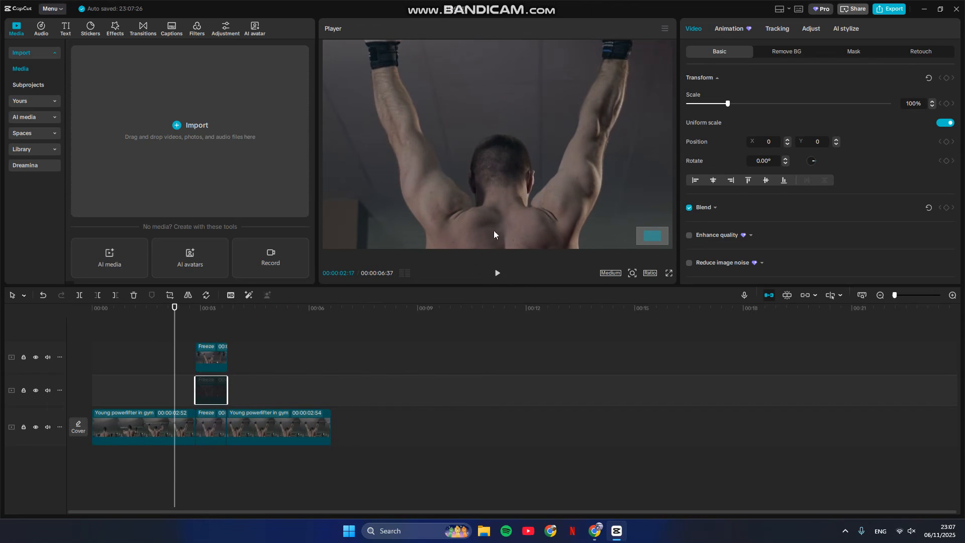
drag(178, 315, 200, 318)
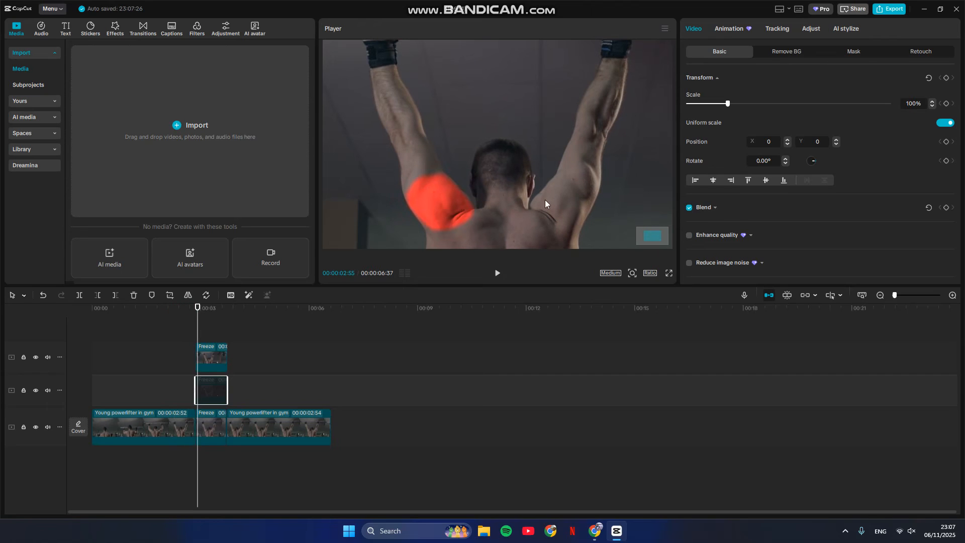
drag(196, 321, 170, 327)
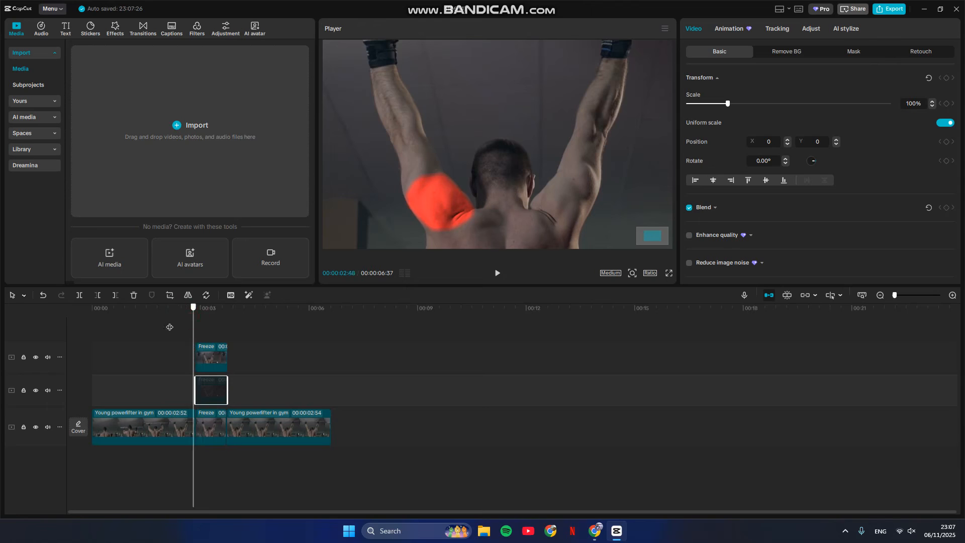
click(498, 273)
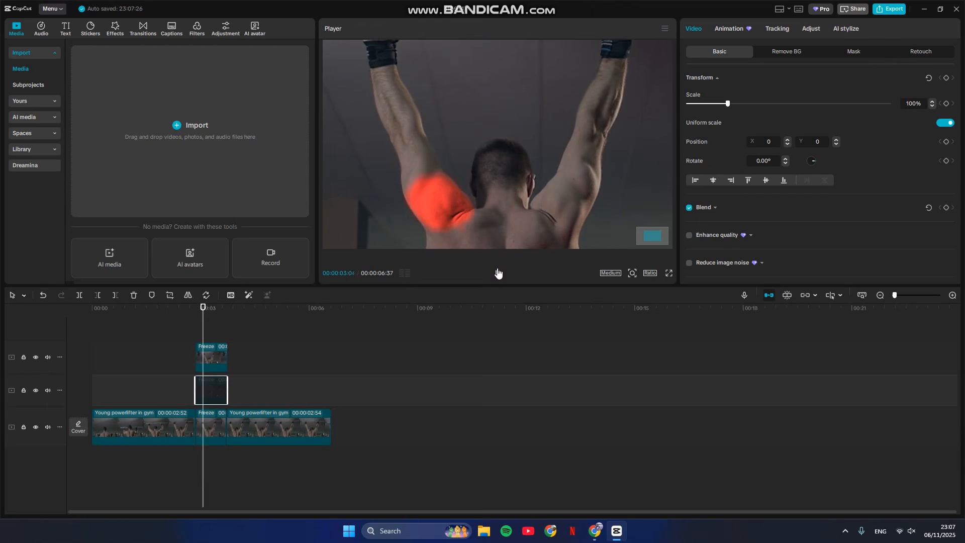